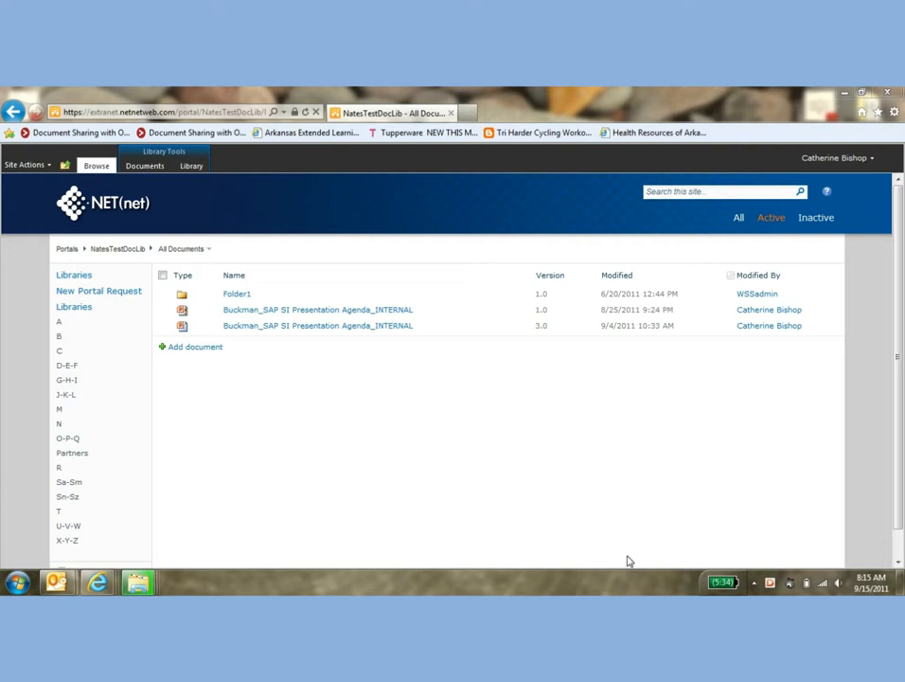
Examine the actions available for the version 3.0 Buckman_SAP SI Presentation Agenda_INTERNAL file, including its Send To options
right_click(355, 327)
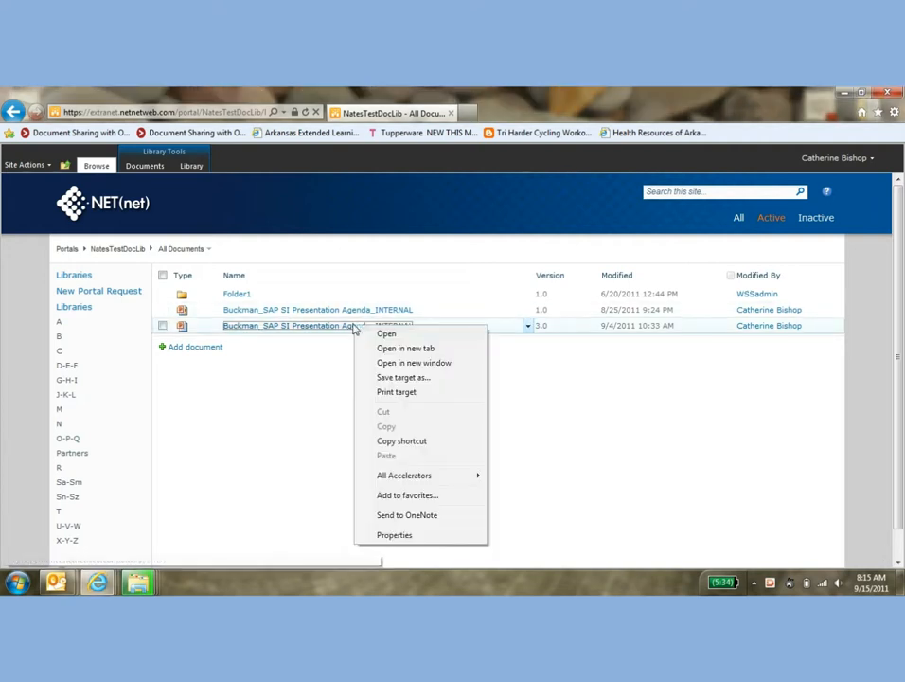
click(544, 374)
click(527, 327)
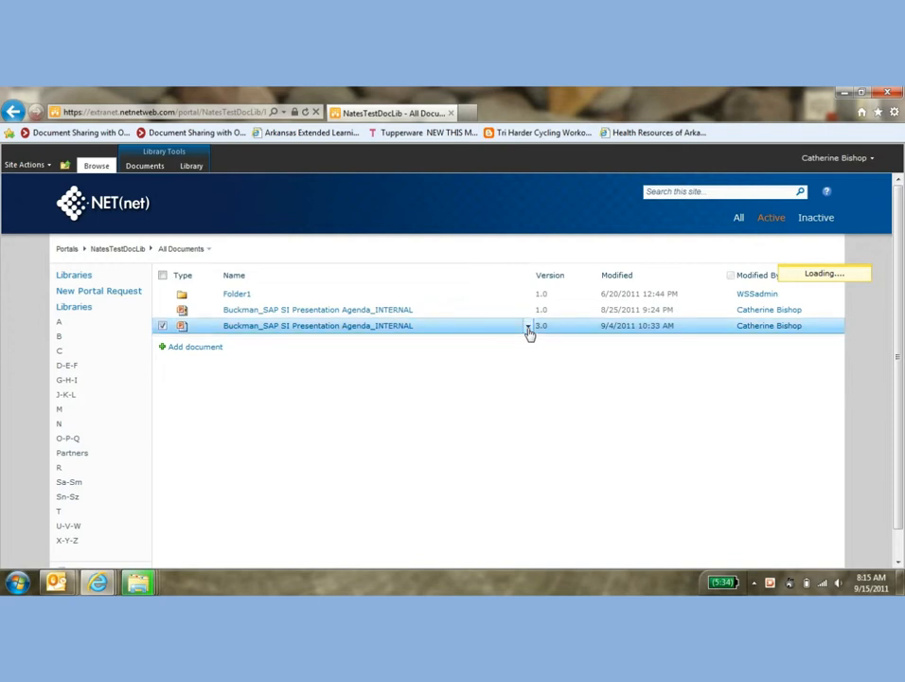
mouse_move(493, 435)
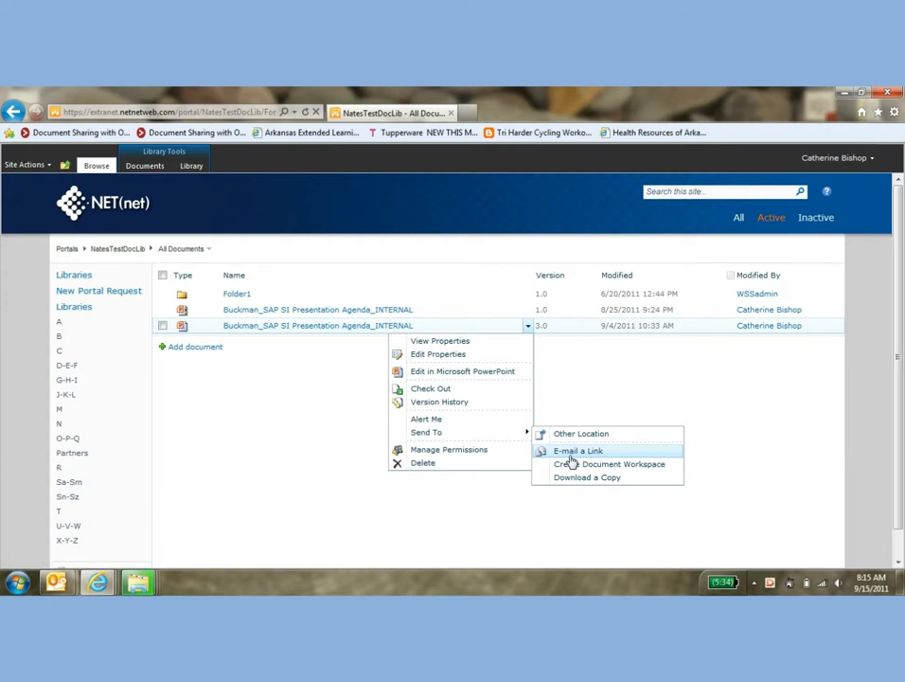
click(300, 451)
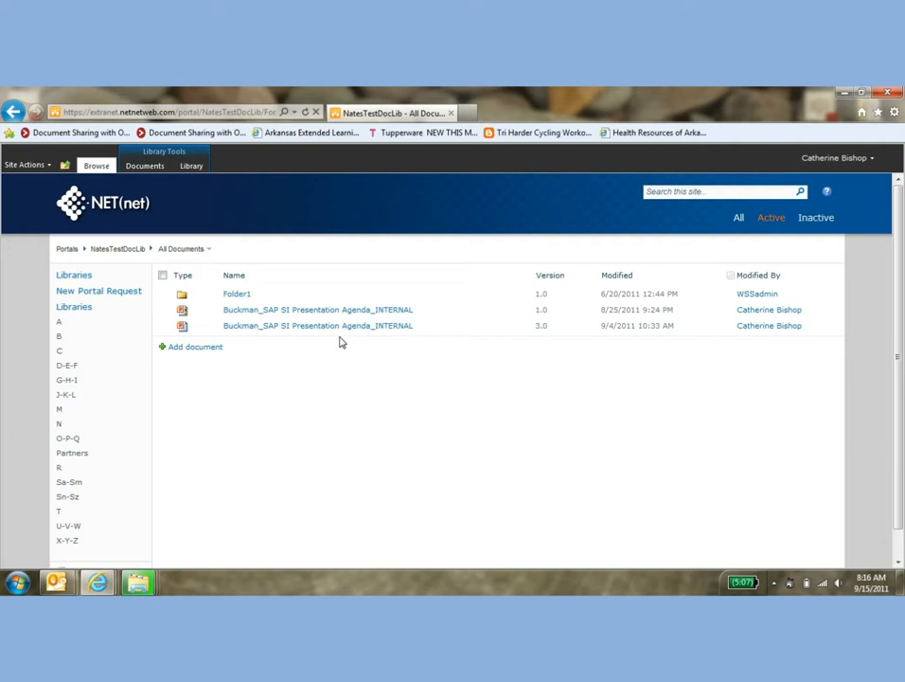
click(529, 325)
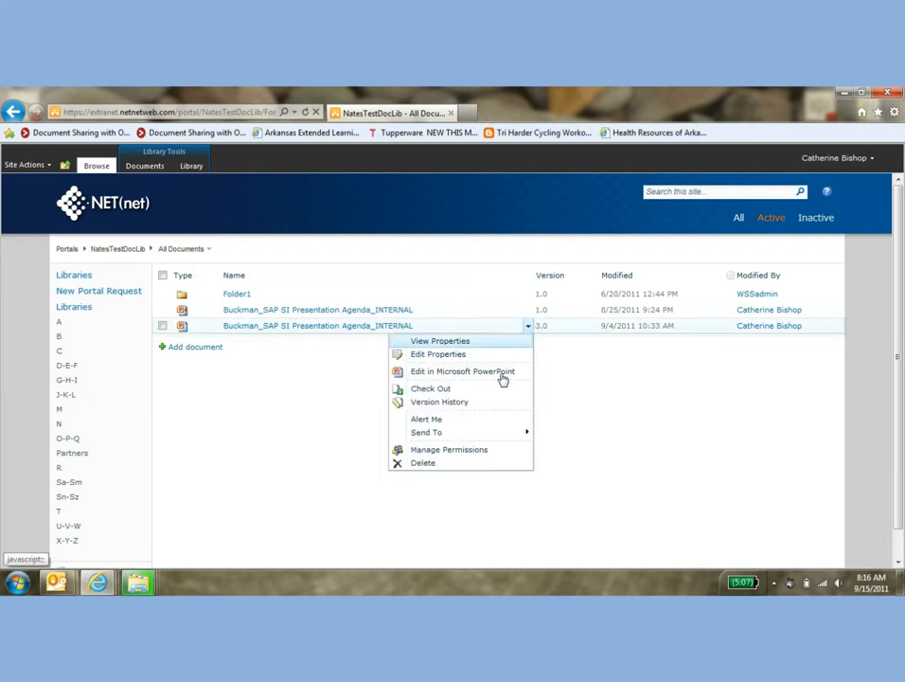
click(554, 378)
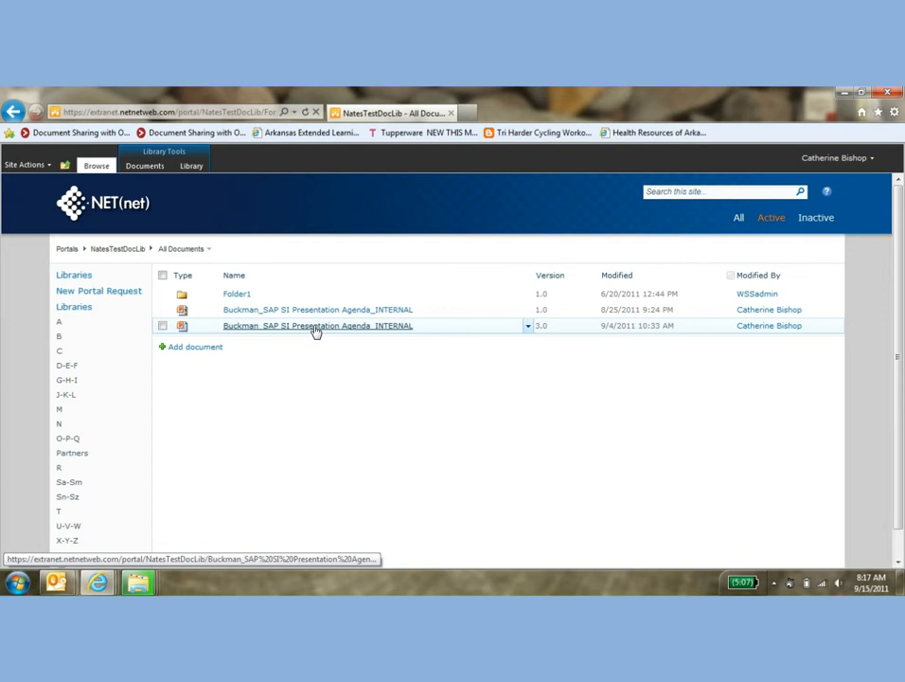
Copy the NatesTestDocLib library's web address and paste it as a link into the body of a new Outlook message
click(243, 115)
key(ctrl+c)
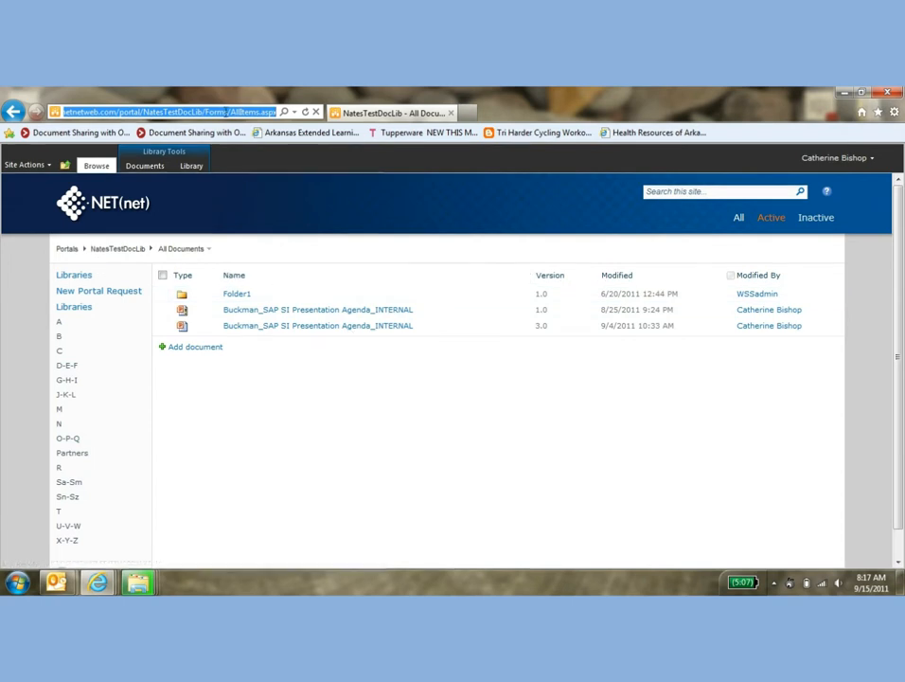
click(49, 588)
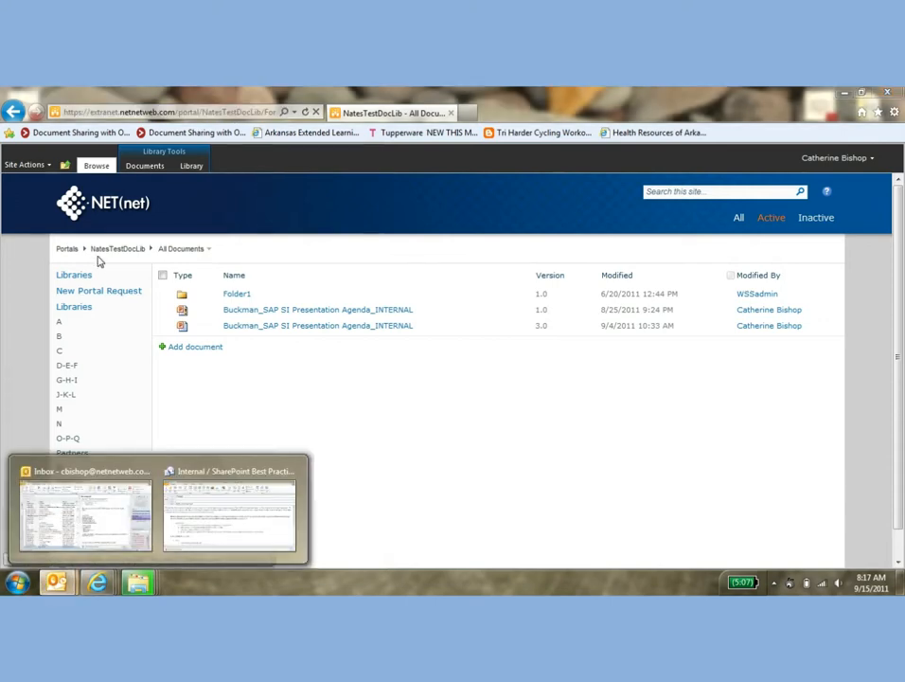
click(87, 478)
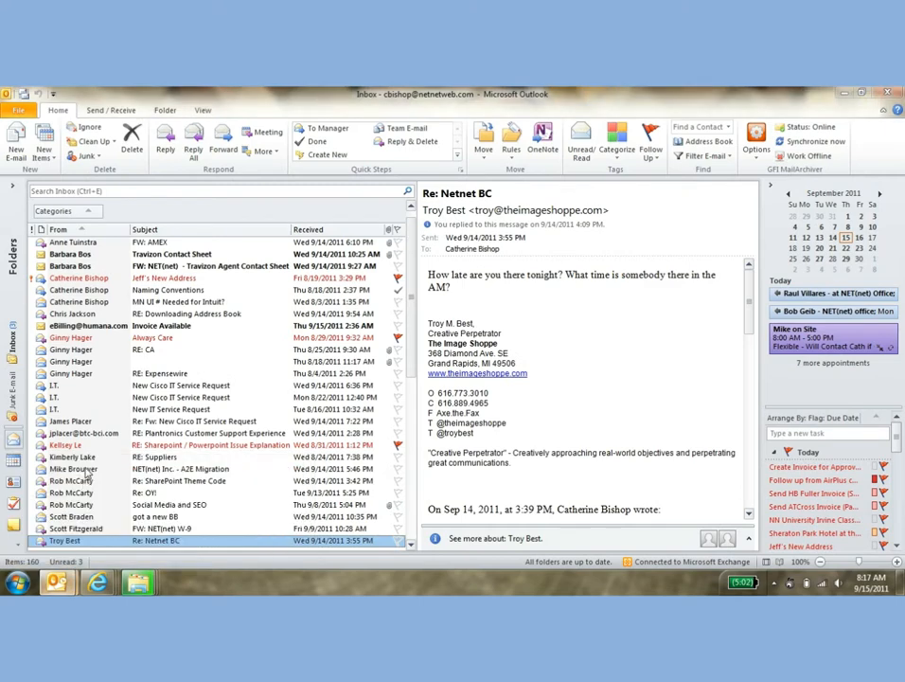
click(16, 146)
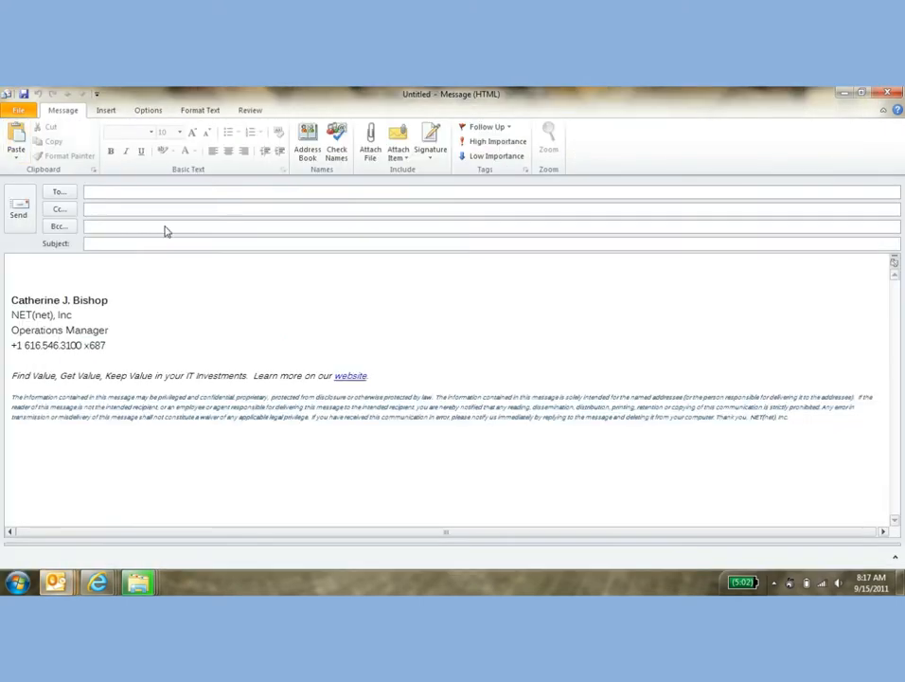
click(48, 269)
key(ctrl+v)
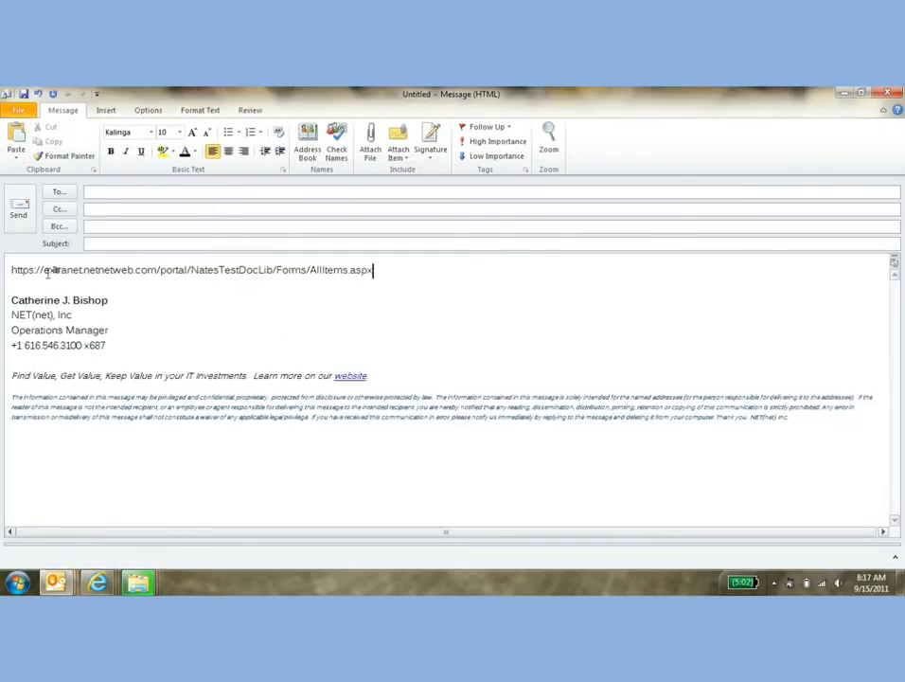
key(Return)
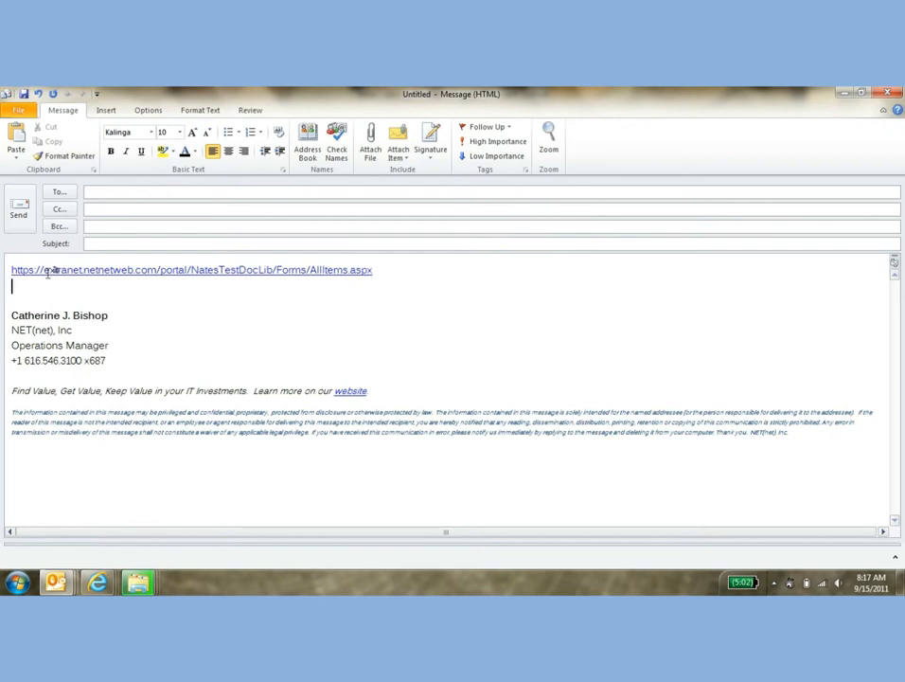
Insert blank lines above the library link and write "Please edit document" as the message's first line
key(Up)
key(Return)
key(Return)
key(Up)
key(Up)
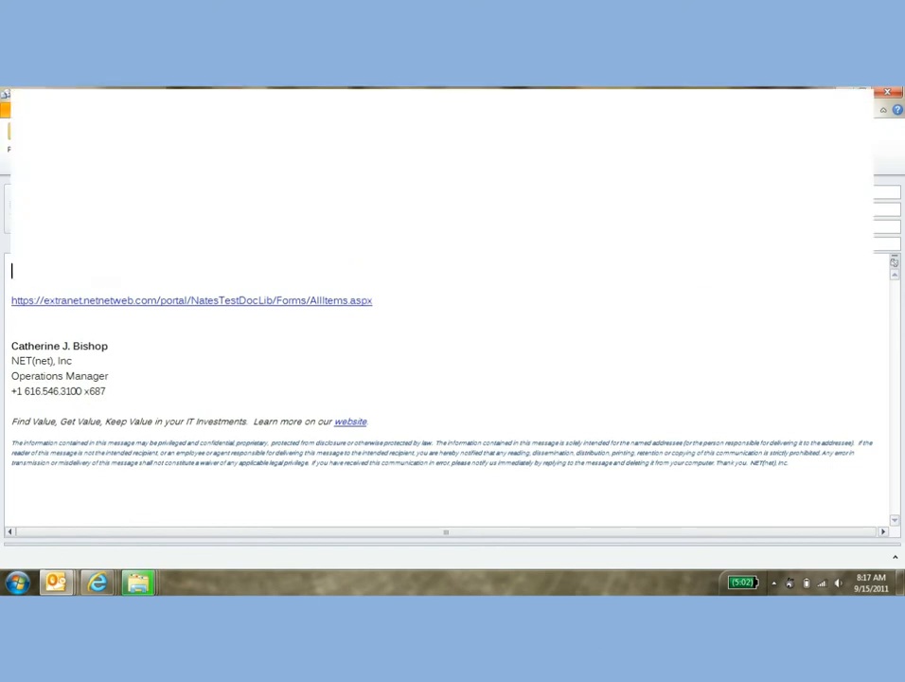
text(Pleae edi)
key(BackSpace)
key(BackSpace)
key(BackSpace)
key(BackSpace)
key(BackSpace)
text(se edit document)
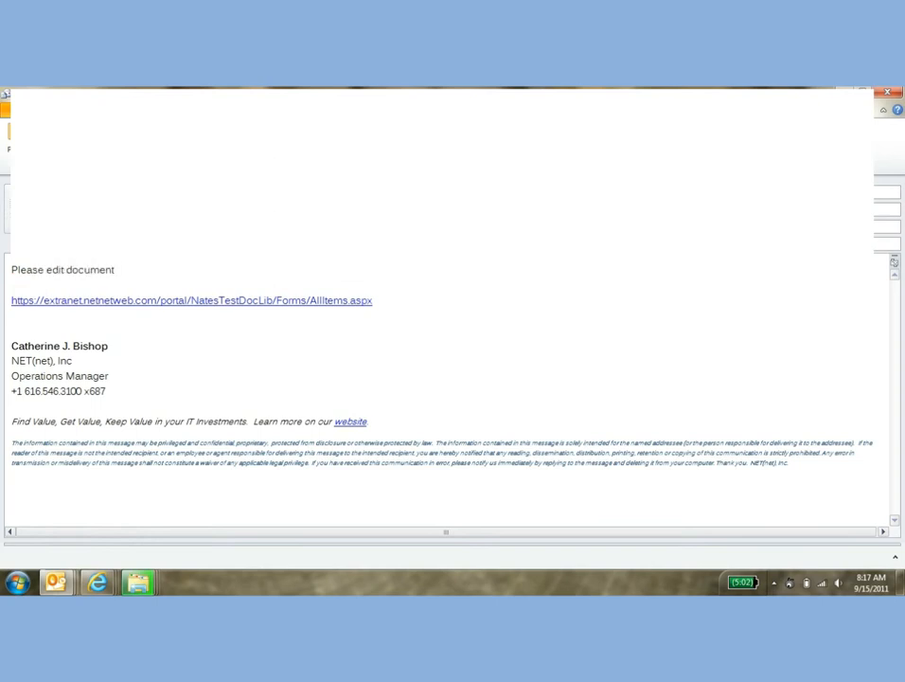
Copy the version 3.0 document's name from the library in the browser and paste it after "Please edit document" in the Outlook message
mouse_move(97, 582)
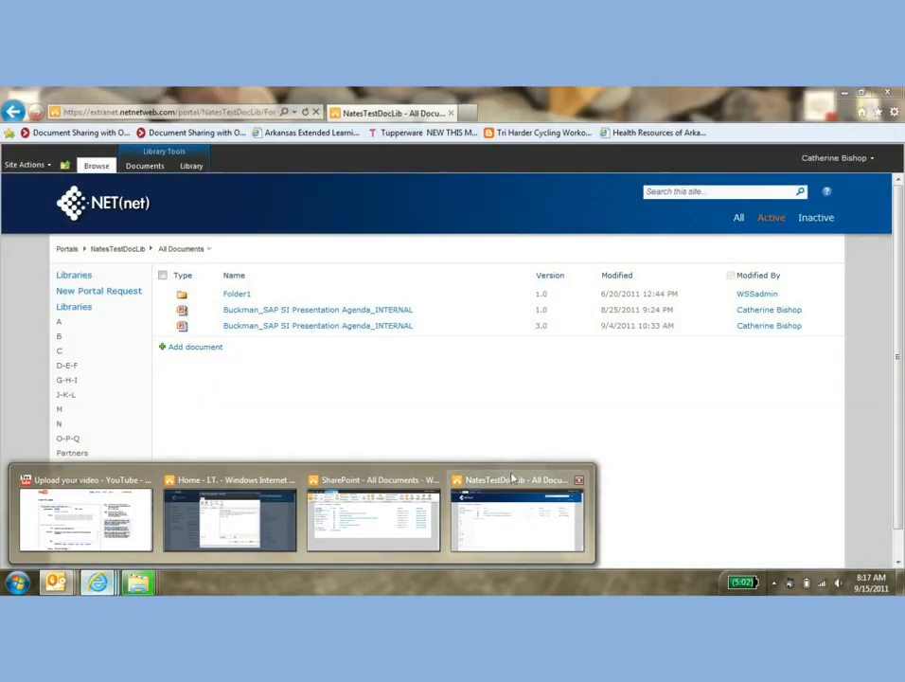
click(517, 518)
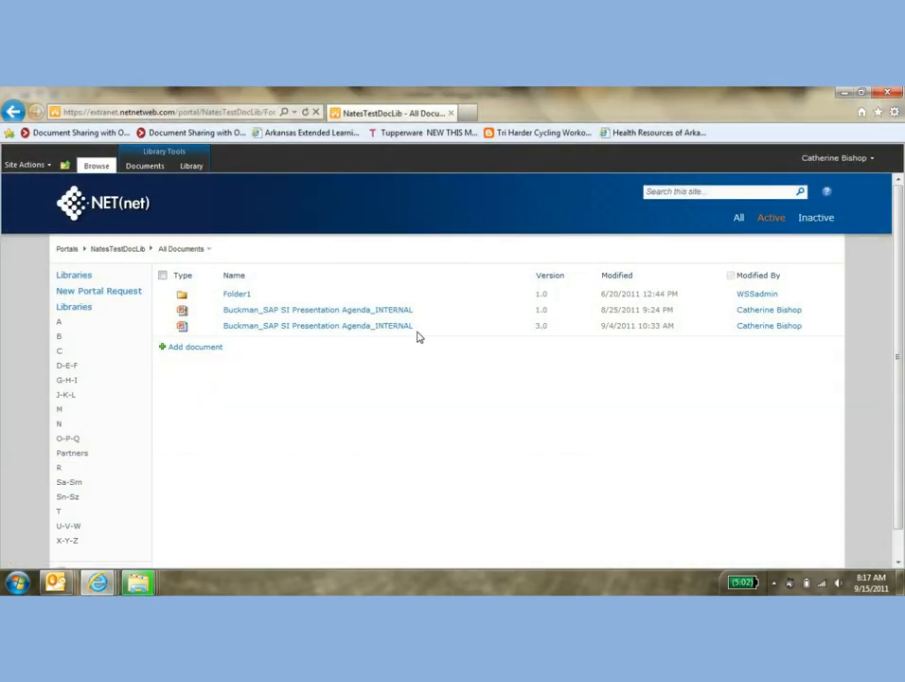
drag(426, 333, 232, 334)
key(ctrl+c)
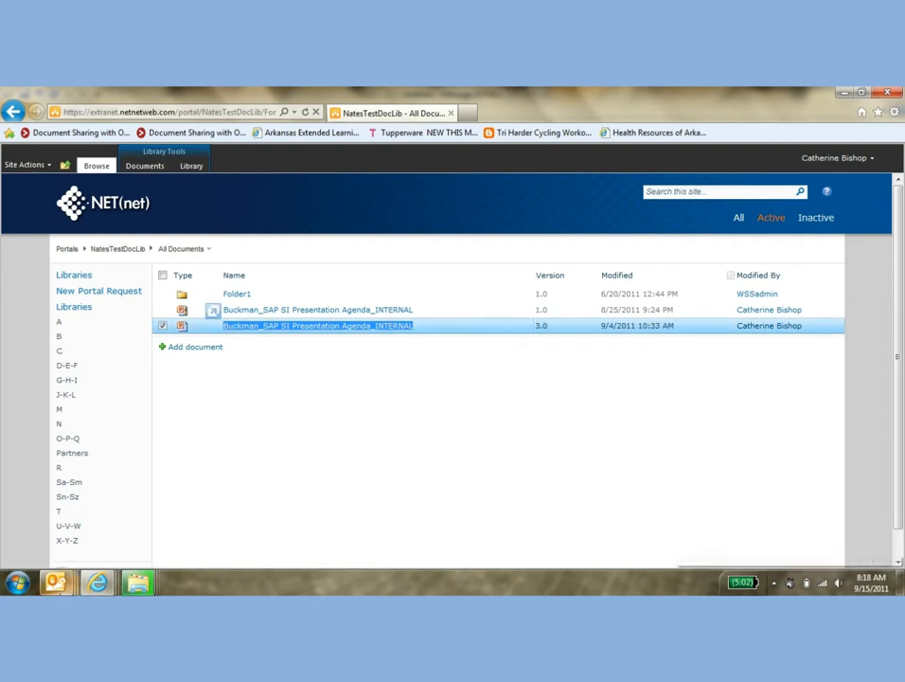
click(54, 582)
click(376, 479)
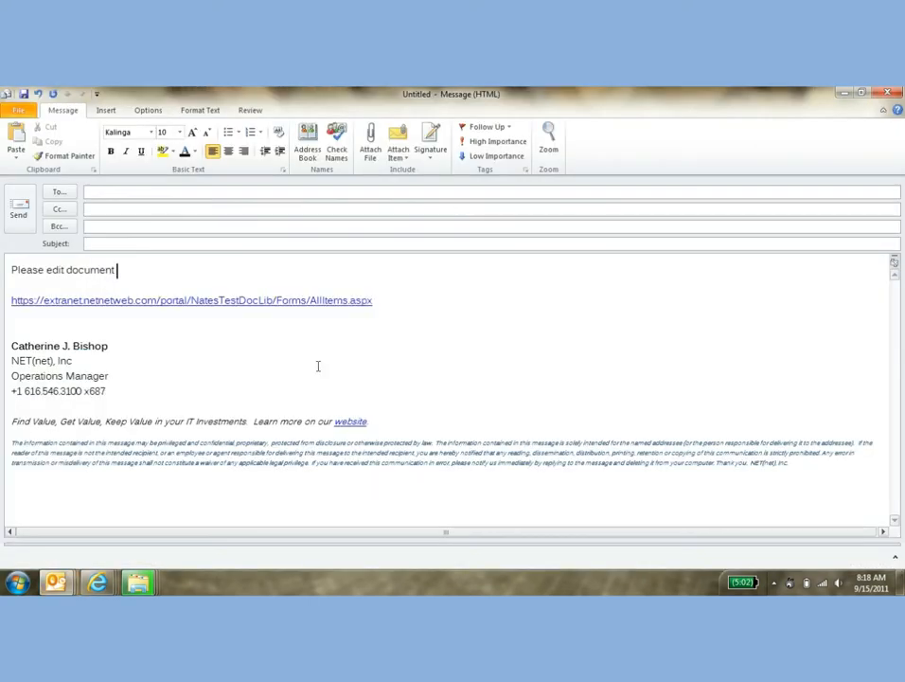
click(233, 265)
key(ctrl+v)
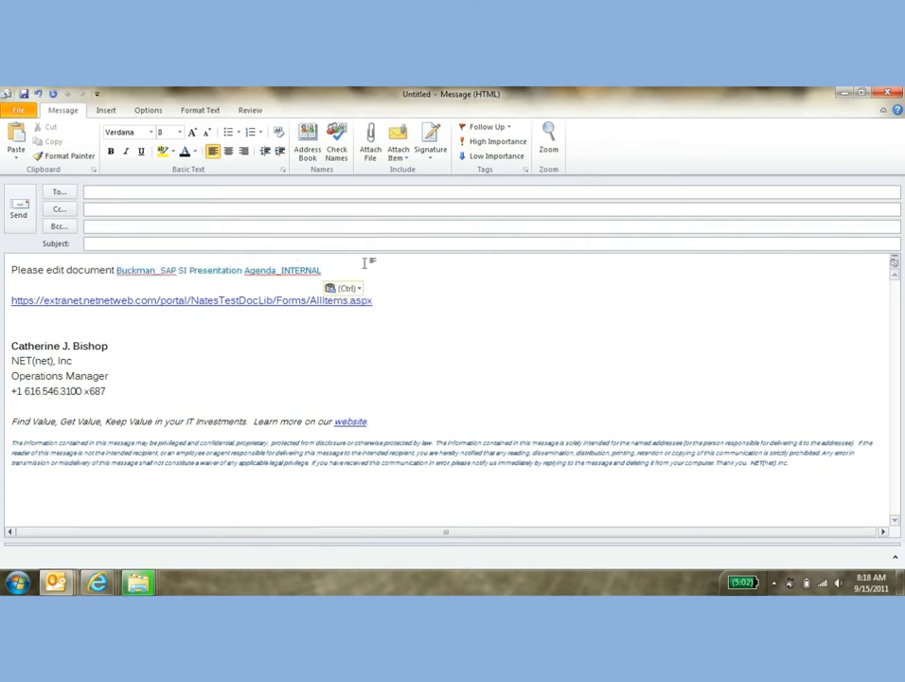
Add "at library:" after the pasted document name to complete the message's first line
text(at li)
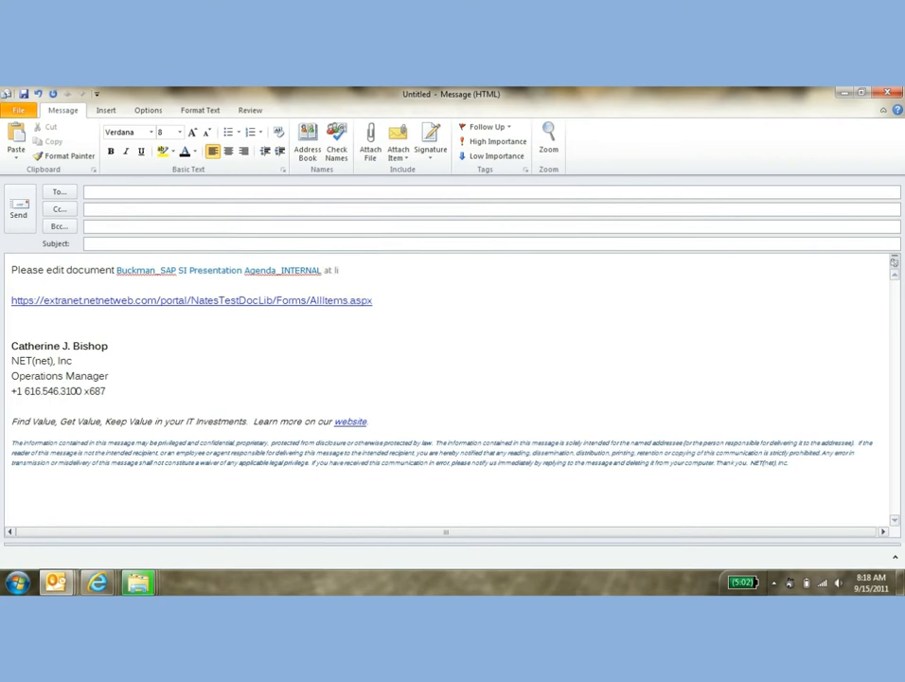
text(brary:)
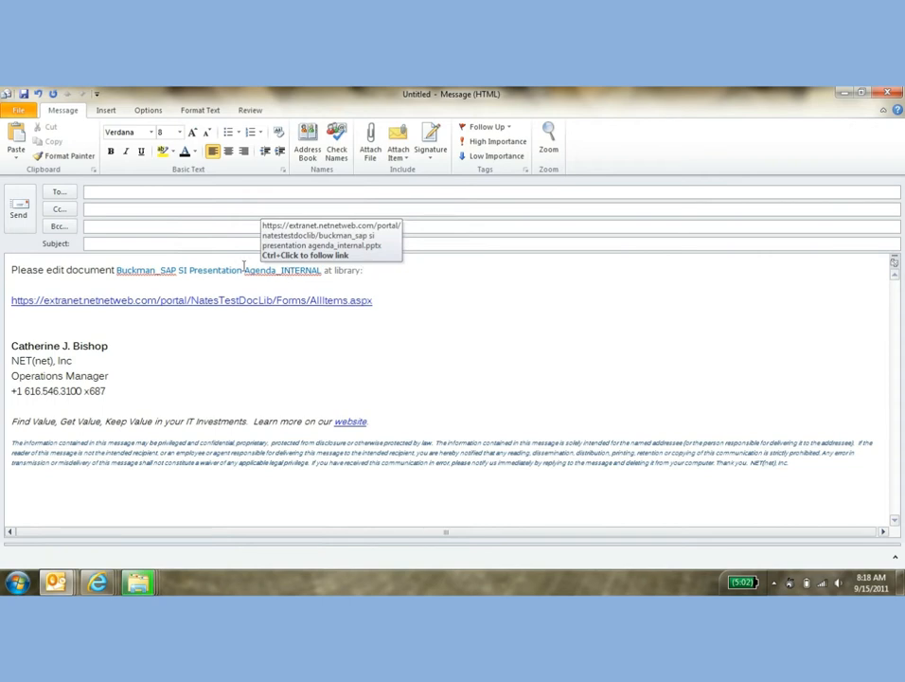
click(365, 270)
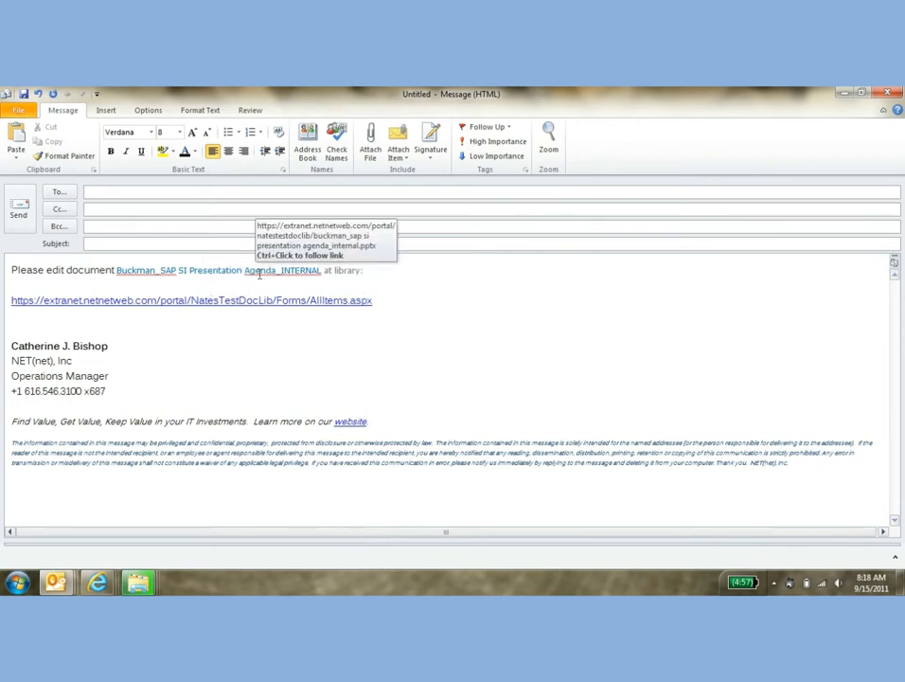
Discard the draft message without saving, and clear the text highlight on the document name in the library
click(887, 93)
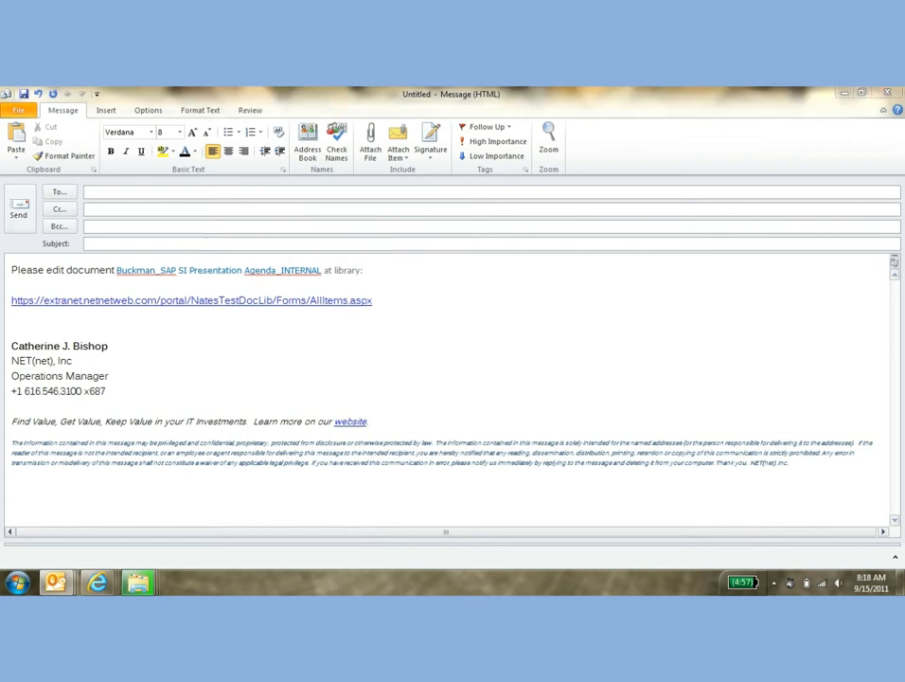
click(455, 367)
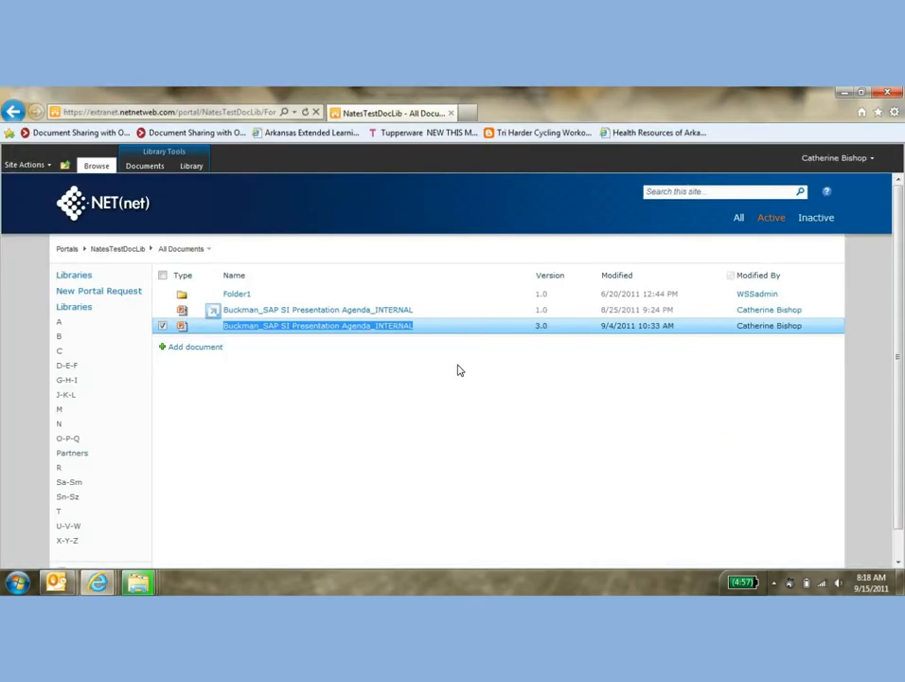
click(347, 405)
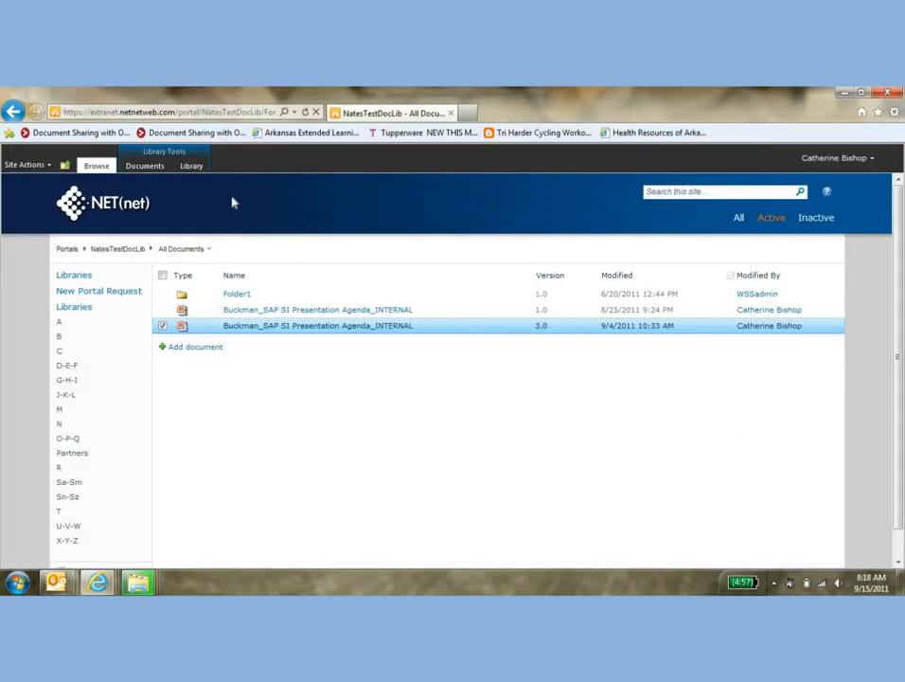
Generate an e-mail containing a link to the NatesTestDocLib library, and discard the message without saving
click(191, 167)
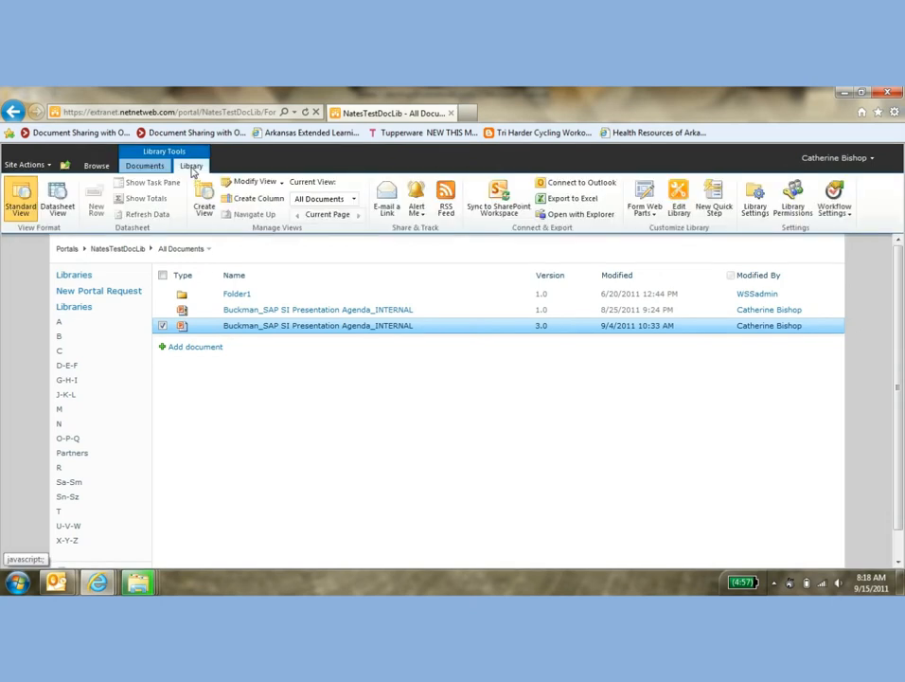
click(393, 221)
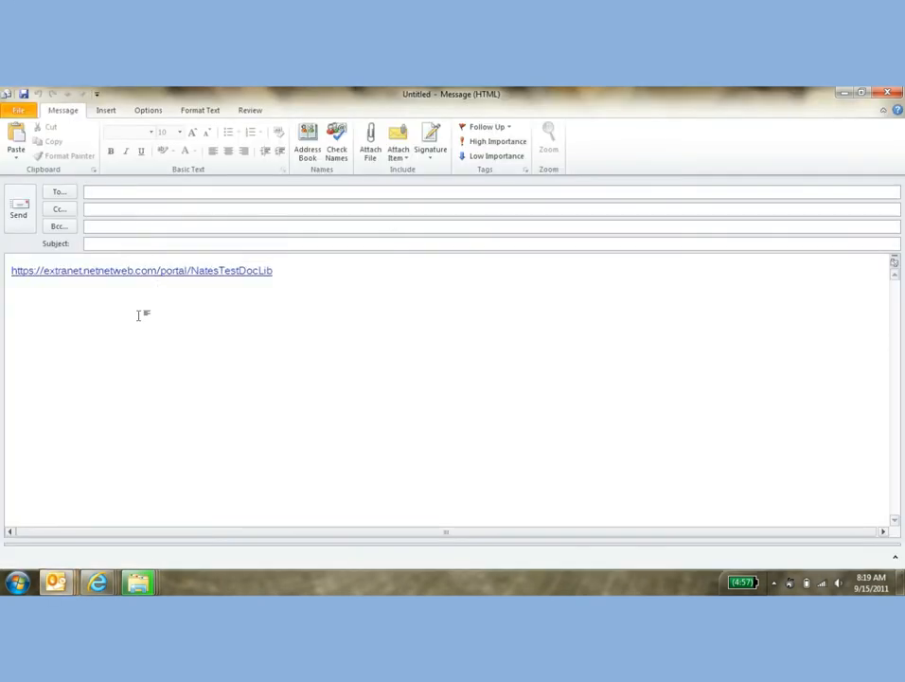
click(9, 271)
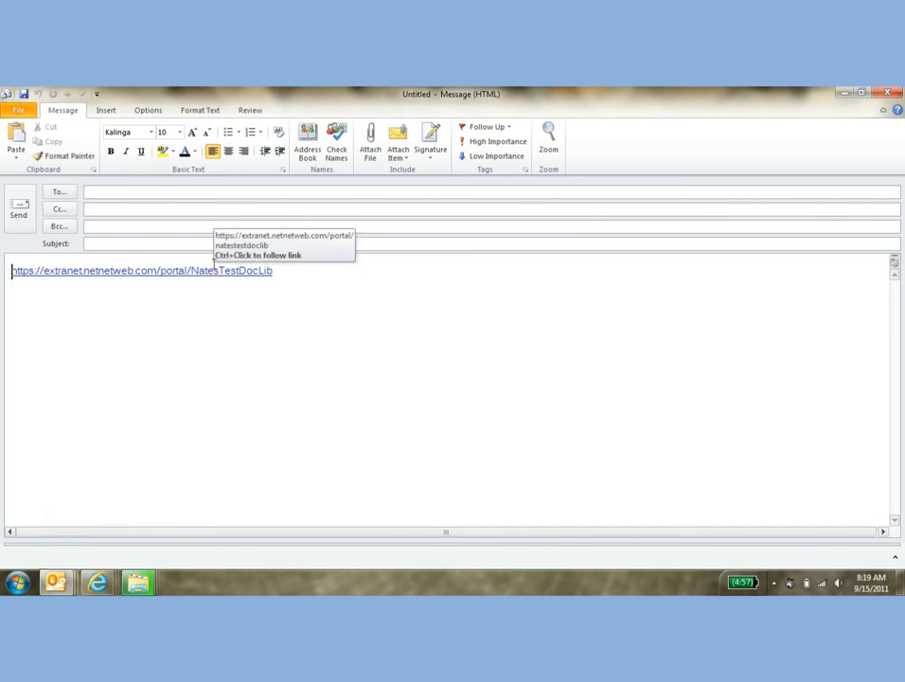
click(886, 92)
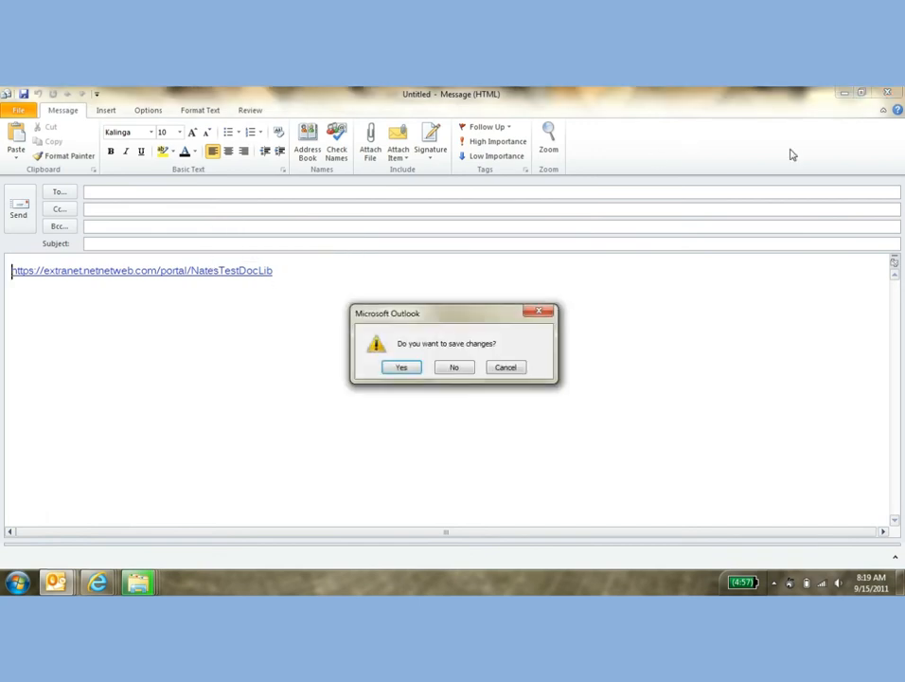
click(455, 368)
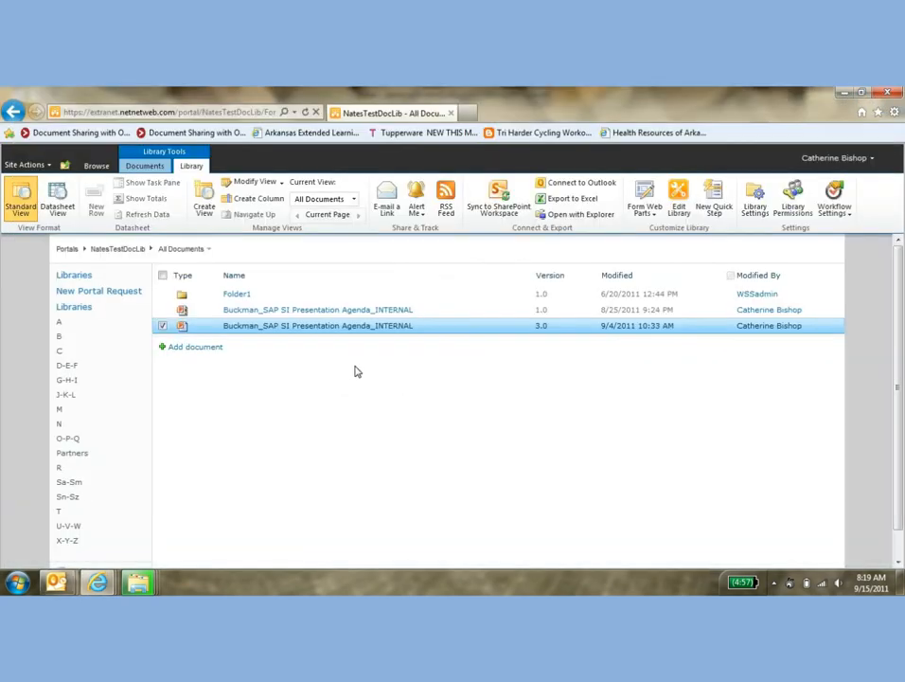